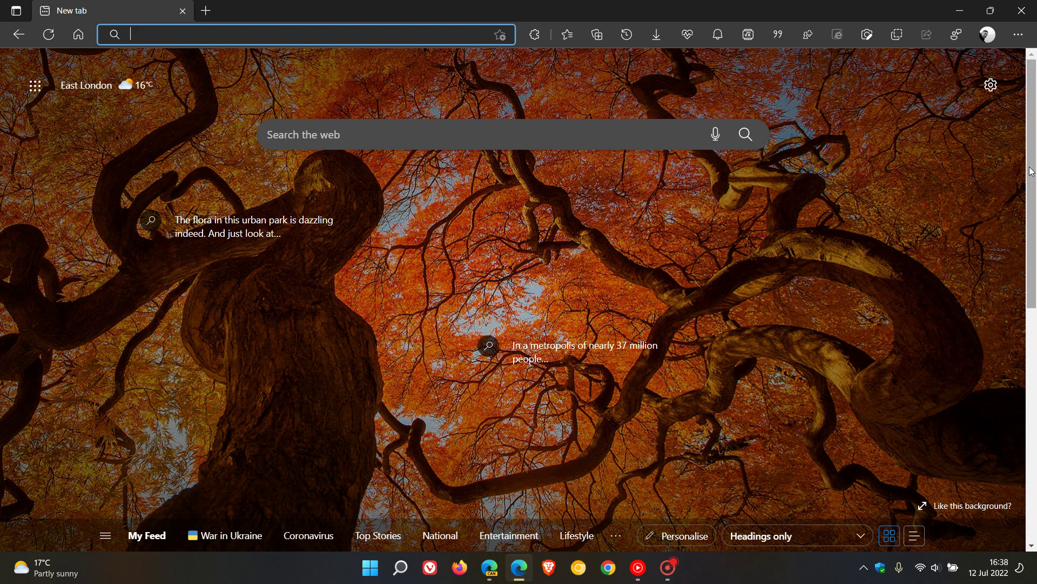
{"action": "scroll", "coordinate": [1032, 170], "scroll_direction": "down", "scroll_amount": 3}
{"action": "scroll", "coordinate": [1031, 170], "scroll_direction": "up", "scroll_amount": 3}
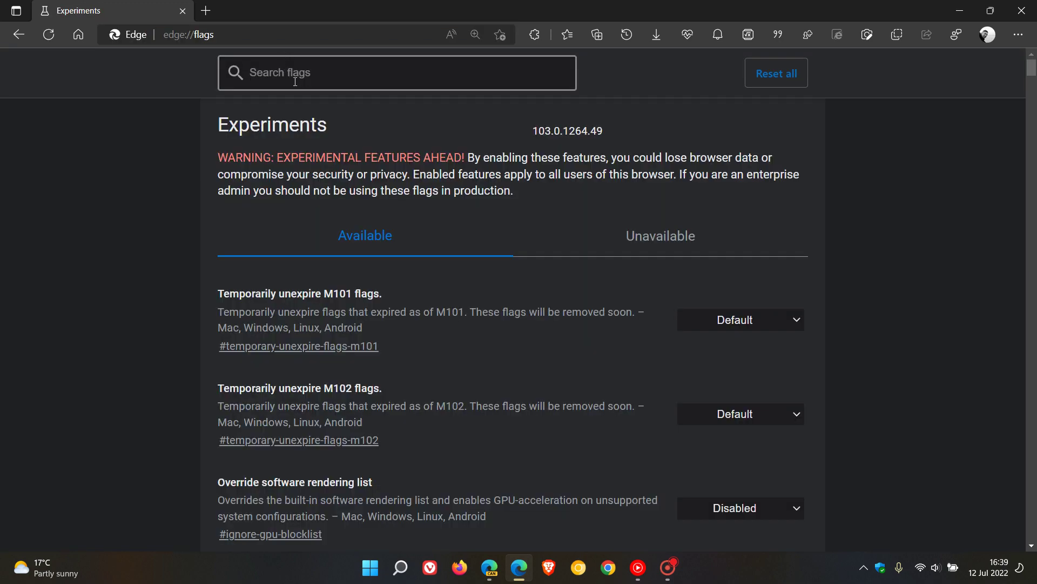
Step: Paste 'Windows style overlay scrollbars' into the flags search box to filter the list
{"action": "right_click", "coordinate": [296, 78]}
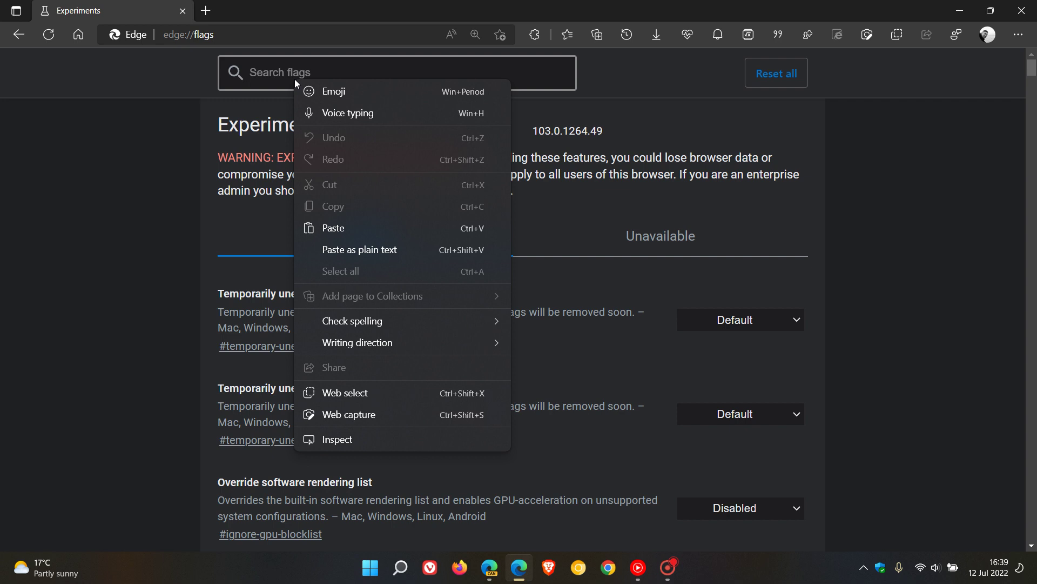
{"action": "left_click", "coordinate": [338, 226]}
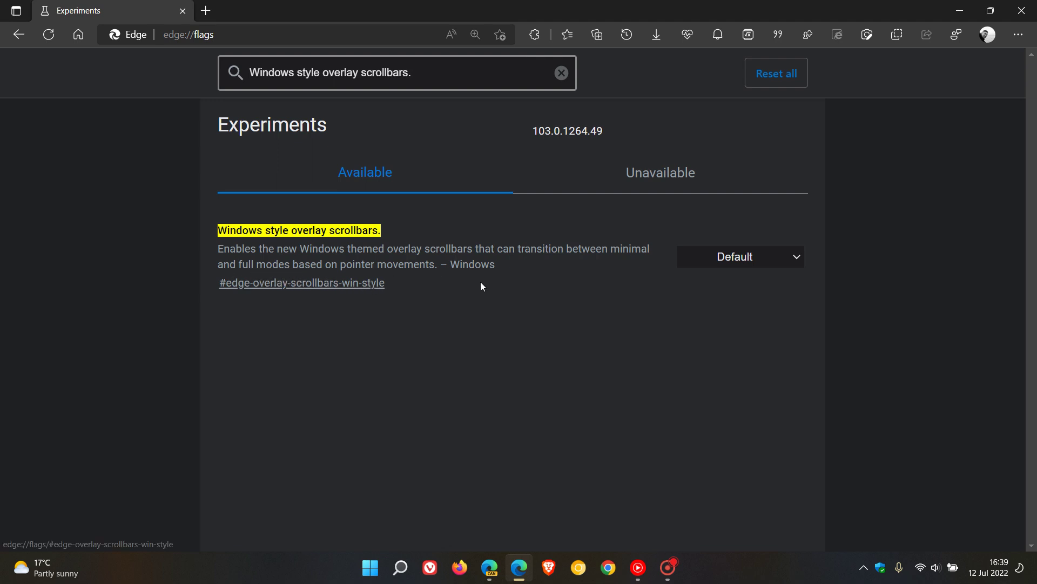
Step: Set the Windows style overlay scrollbars flag to Enabled and restart Edge
{"action": "left_click", "coordinate": [738, 262]}
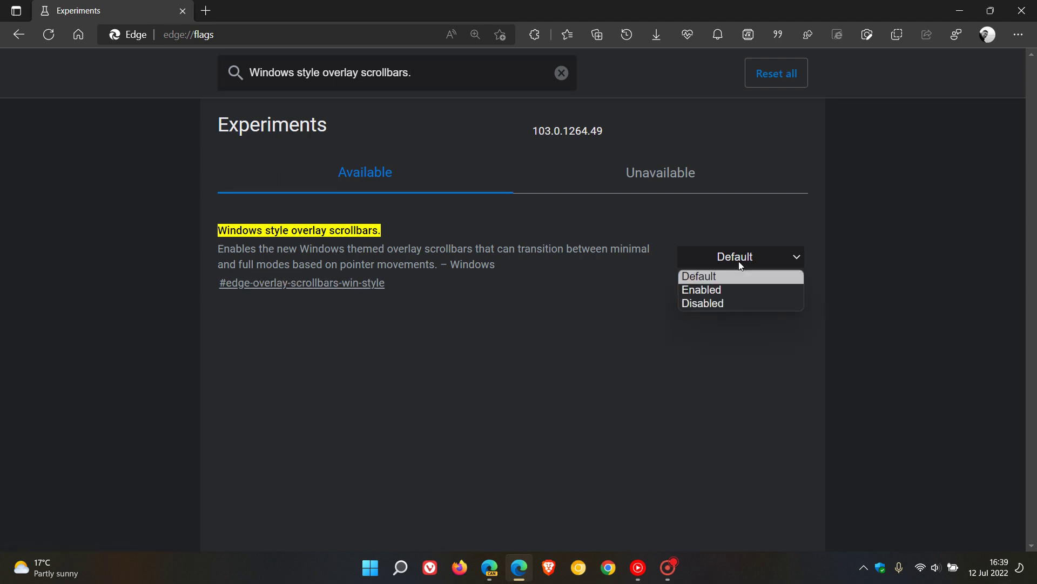
{"action": "left_click", "coordinate": [735, 287]}
{"action": "left_click", "coordinate": [927, 510]}
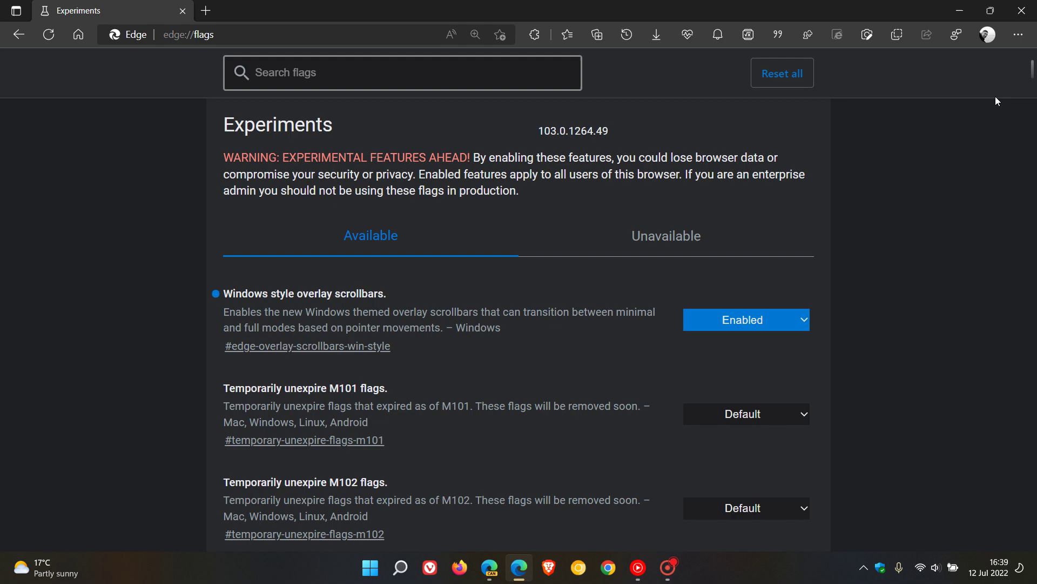
{"action": "mouse_move", "coordinate": [1032, 179]}
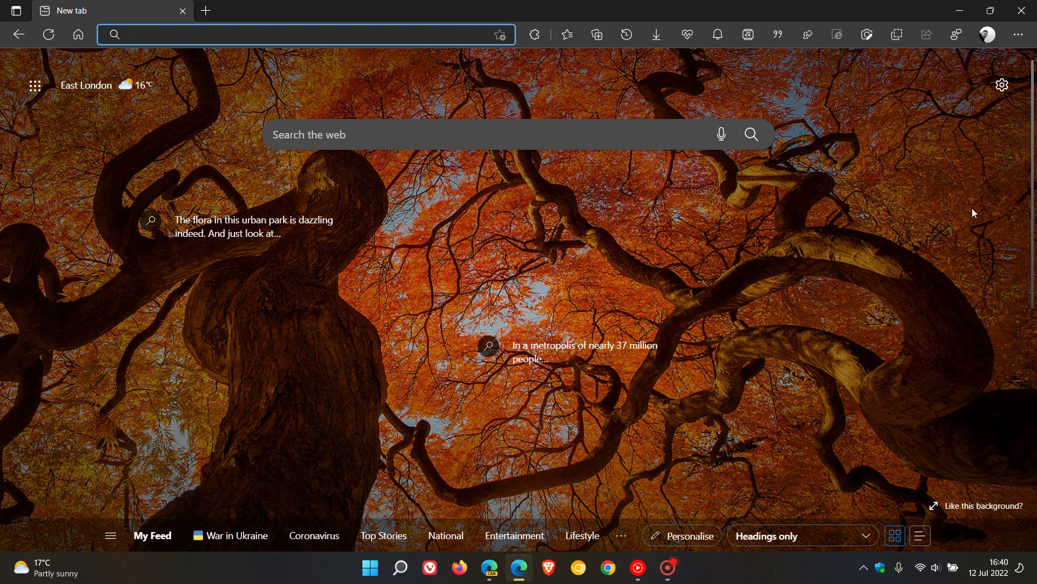
{"action": "scroll", "coordinate": [972, 208], "scroll_direction": "down", "scroll_amount": 2}
{"action": "scroll", "coordinate": [972, 208], "scroll_direction": "up", "scroll_amount": 2}
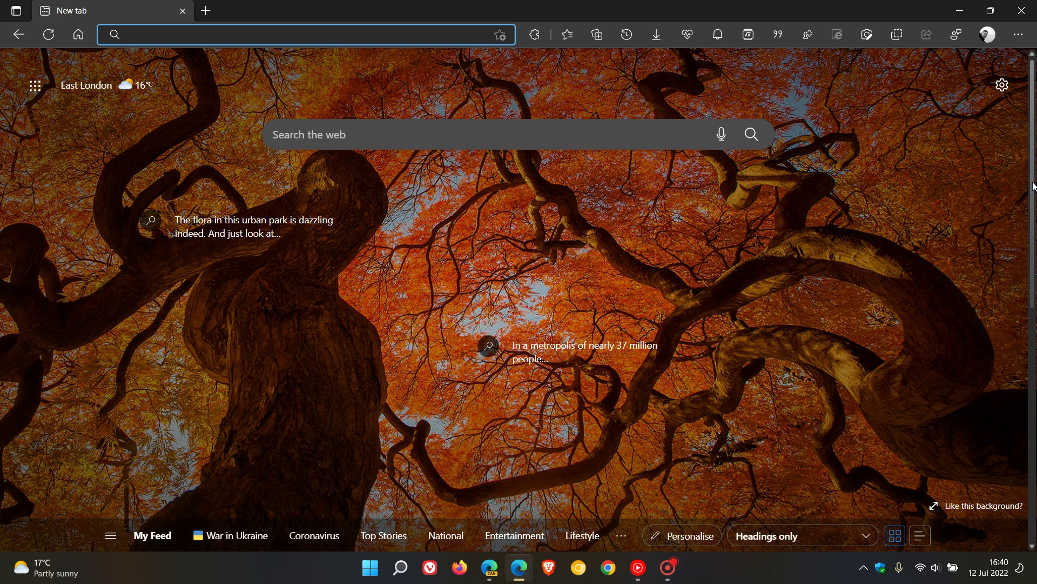